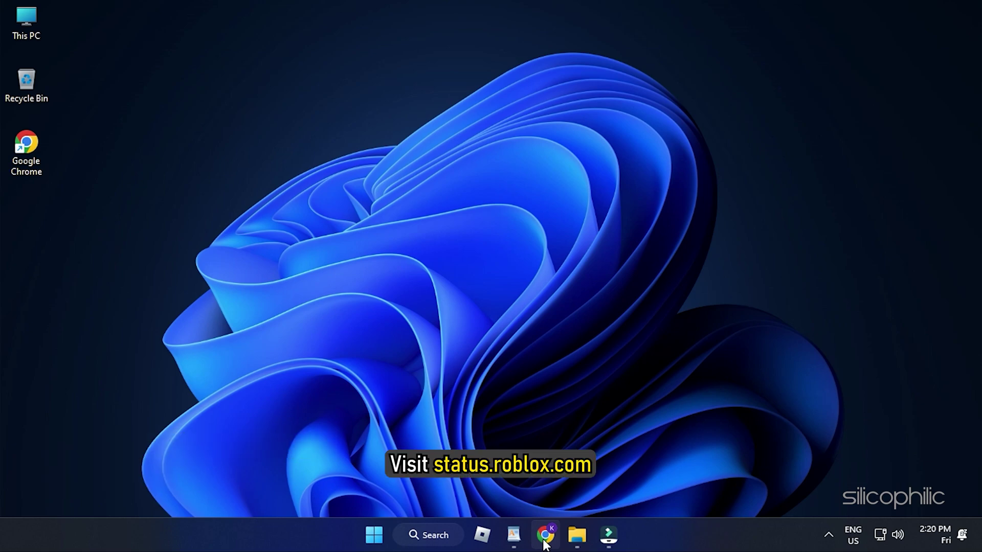
Review status.roblox.com in Chrome, which reports all systems operational
{"action": "left_click", "coordinate": [545, 545]}
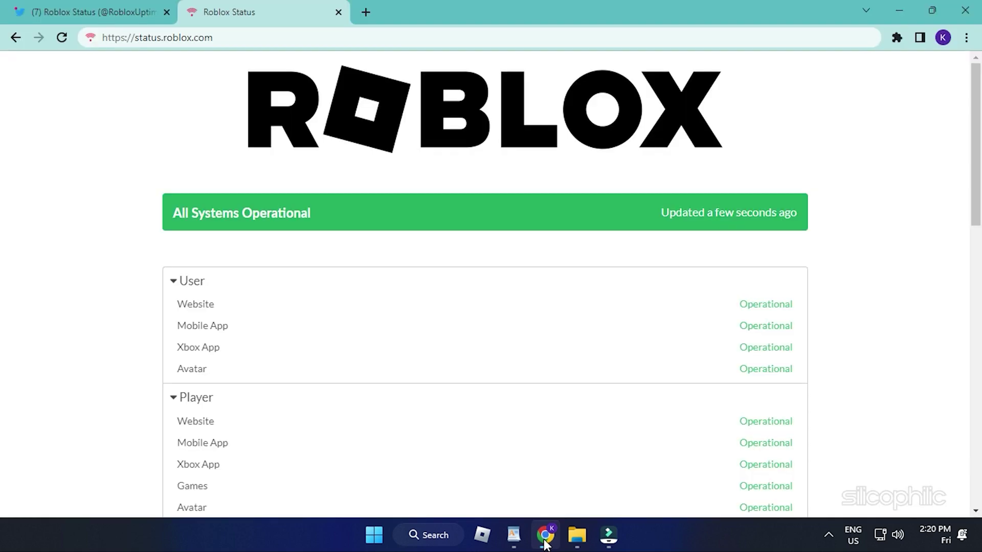
{"action": "scroll", "coordinate": [549, 453], "scroll_direction": "down", "scroll_amount": 1}
{"action": "scroll", "coordinate": [548, 454], "scroll_direction": "down", "scroll_amount": 5}
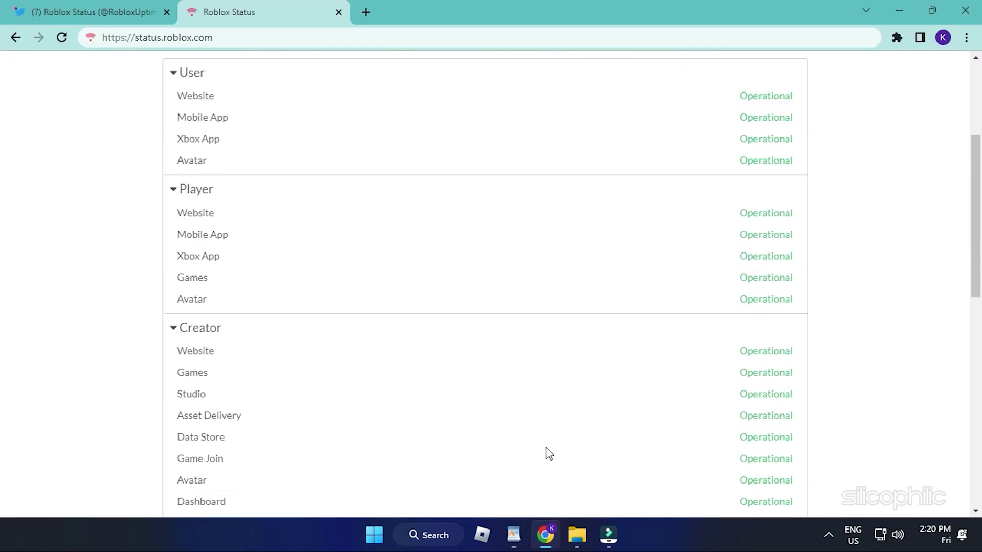
{"action": "scroll", "coordinate": [545, 447], "scroll_direction": "down", "scroll_amount": 5}
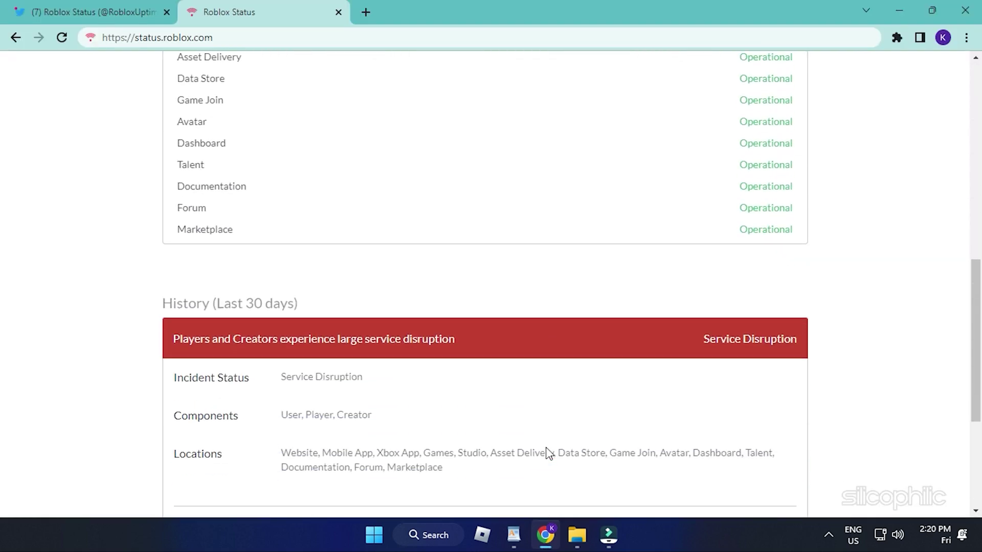
Scroll the Roblox Status Twitter profile (twitter.com/robloxuptime) for outage reports
{"action": "left_click", "coordinate": [66, 15]}
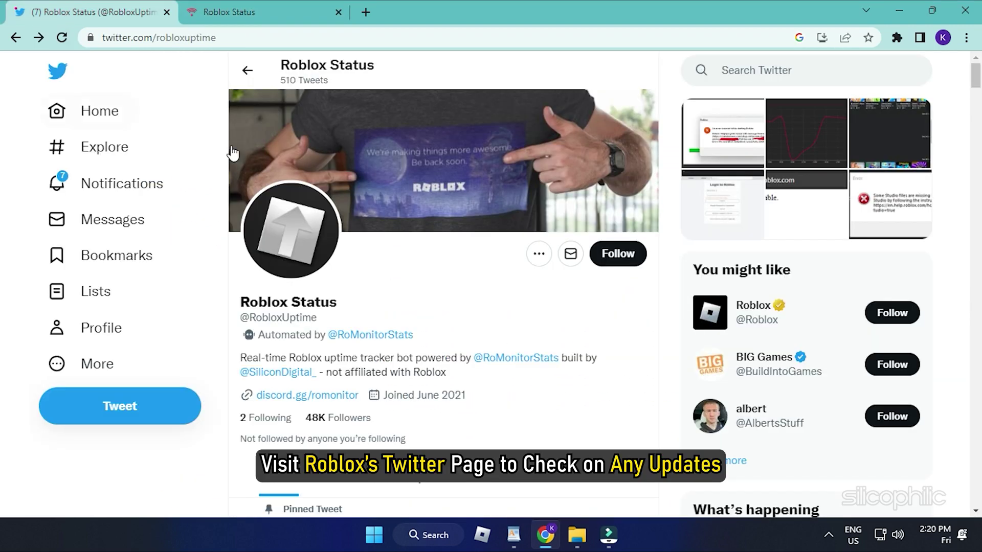
{"action": "scroll", "coordinate": [591, 317], "scroll_direction": "down", "scroll_amount": 1}
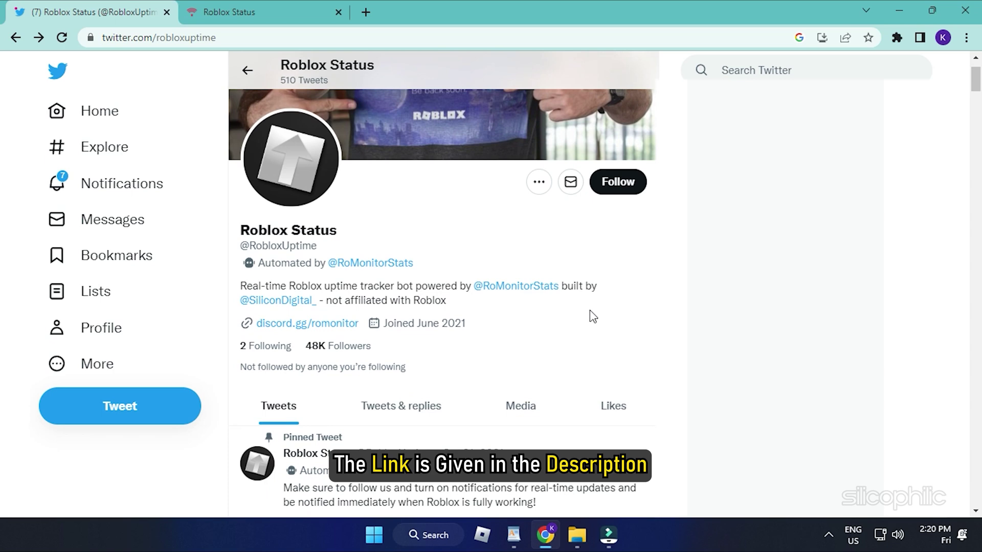
{"action": "scroll", "coordinate": [591, 317], "scroll_direction": "down", "scroll_amount": 10}
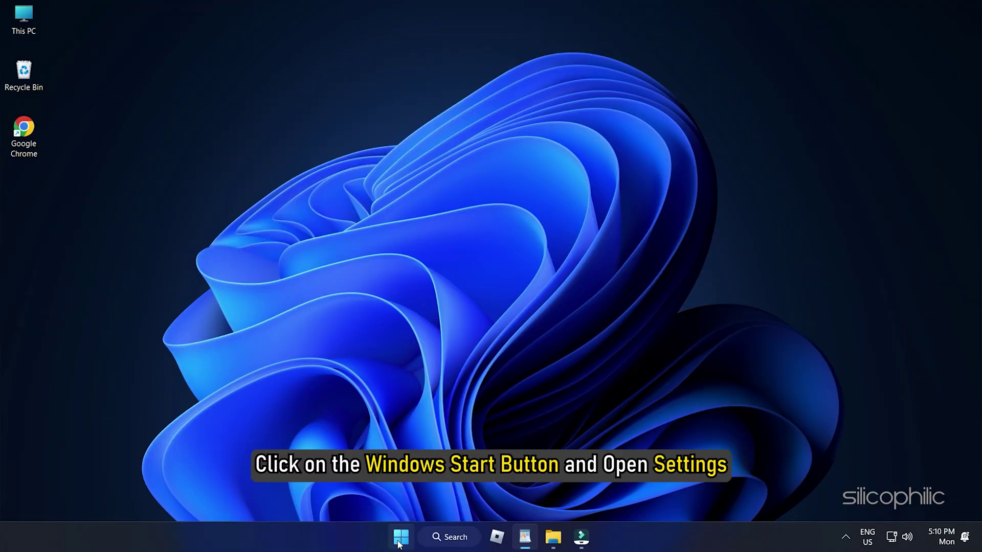
Run the Network Adapter troubleshooter from System > Troubleshoot > Other troubleshooters, then close Settings
{"action": "left_click", "coordinate": [400, 537]}
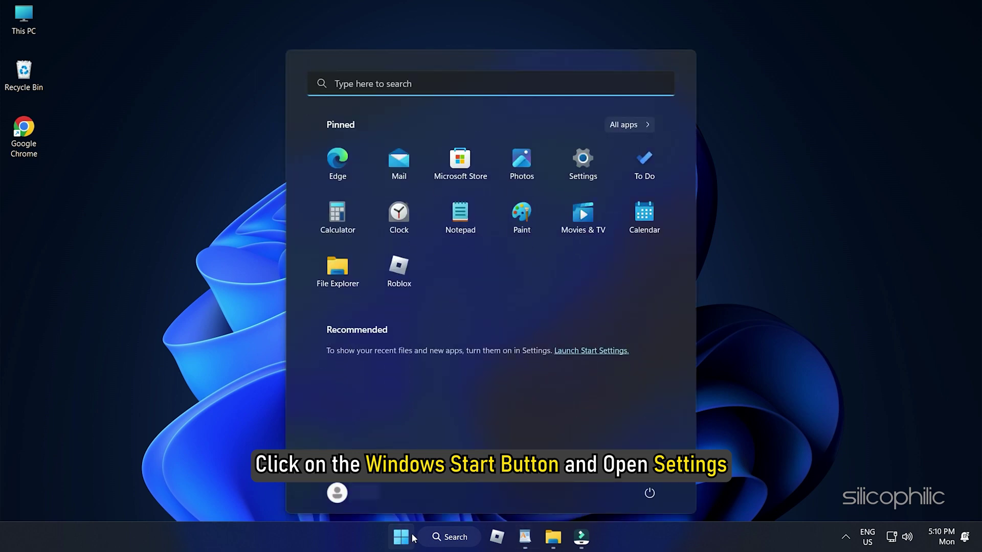
{"action": "left_click", "coordinate": [583, 163]}
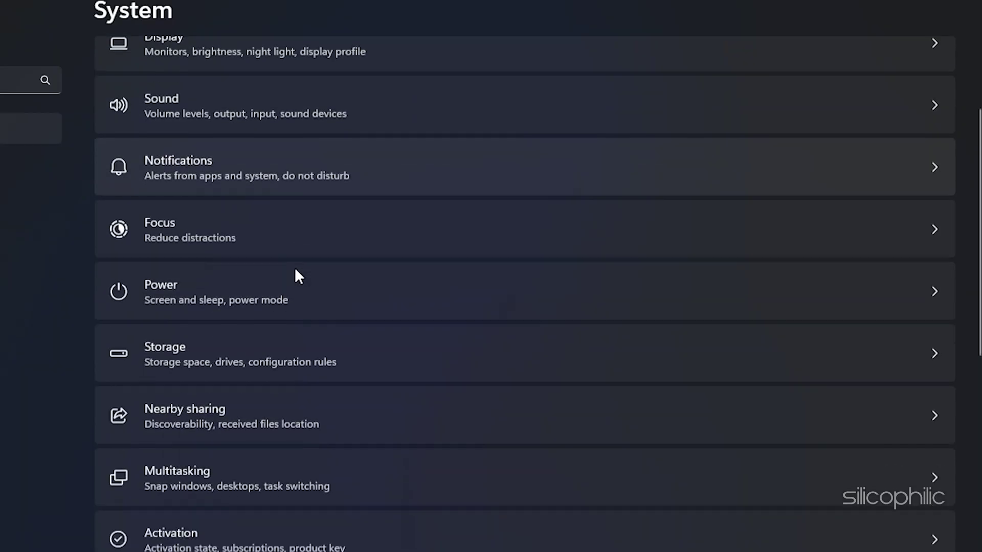
{"action": "scroll", "coordinate": [296, 275], "scroll_direction": "down", "scroll_amount": 5}
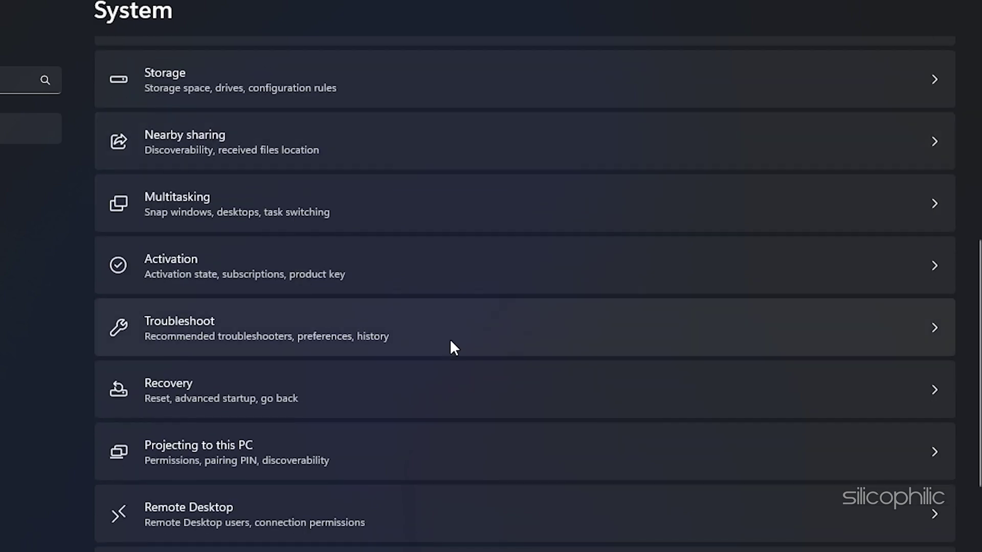
{"action": "left_click", "coordinate": [477, 340]}
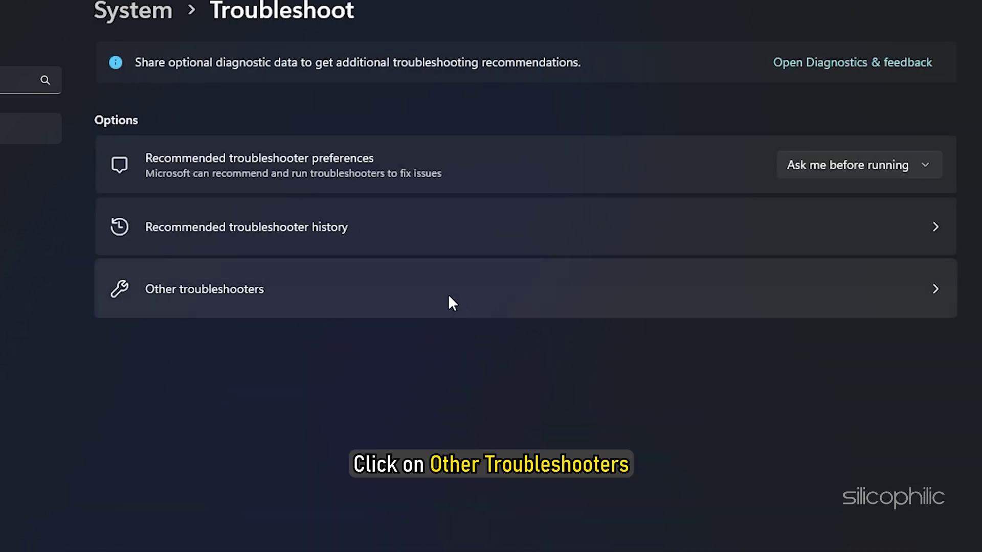
{"action": "left_click", "coordinate": [447, 296]}
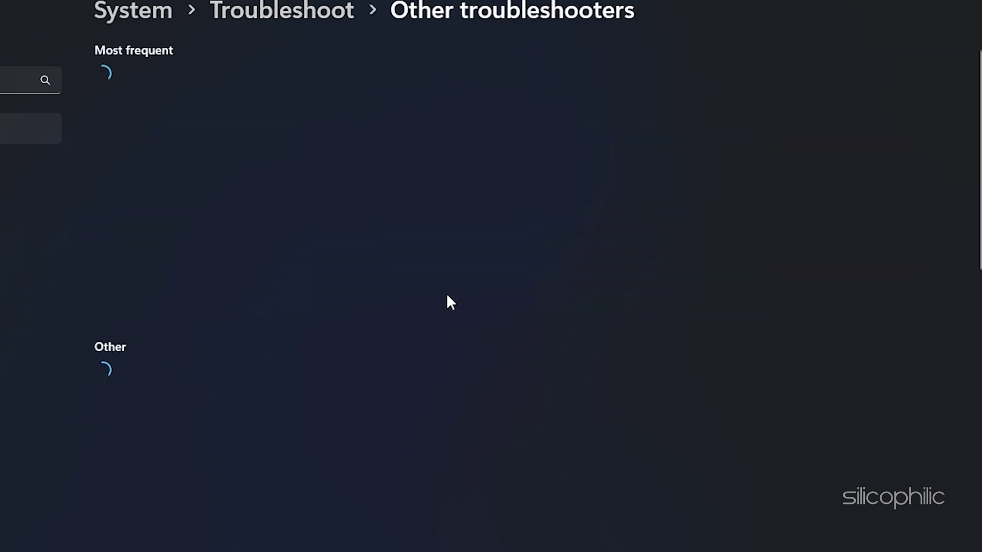
{"action": "scroll", "coordinate": [447, 296], "scroll_direction": "down", "scroll_amount": 6}
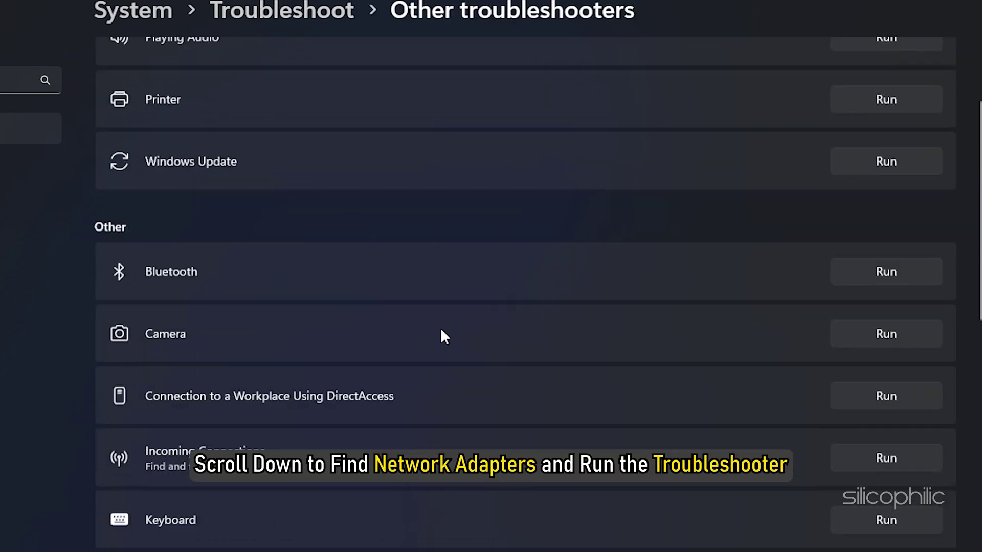
{"action": "left_click", "coordinate": [873, 386]}
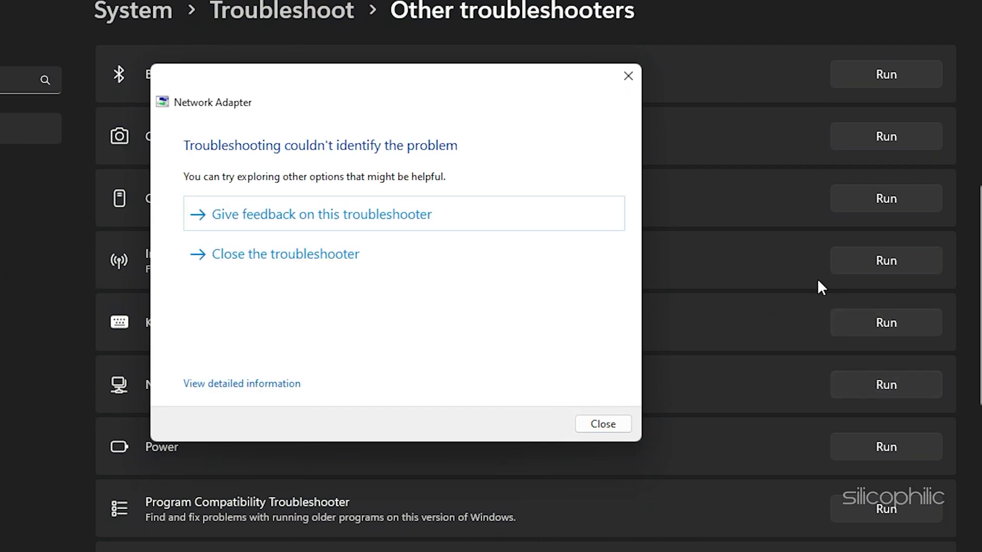
{"action": "left_click", "coordinate": [614, 423]}
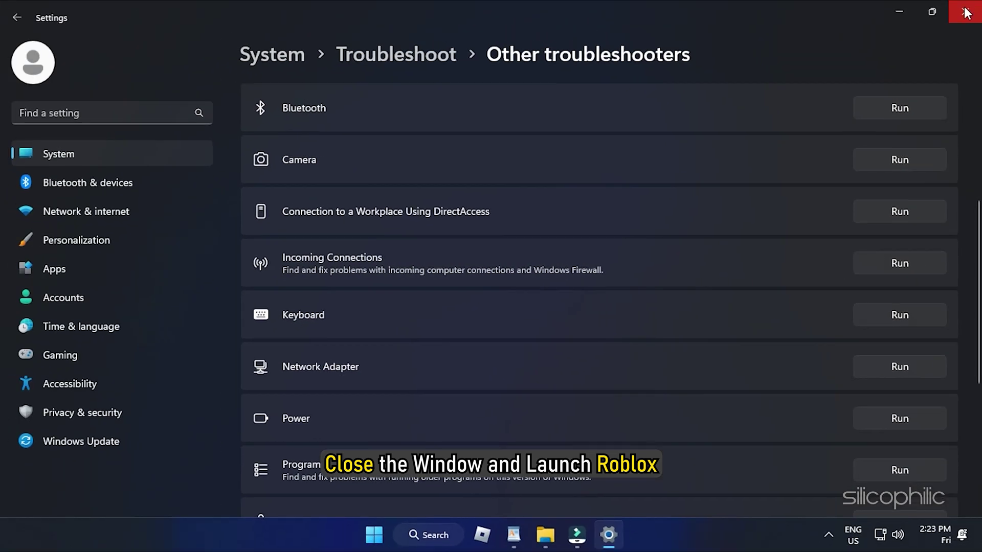
{"action": "left_click", "coordinate": [966, 13]}
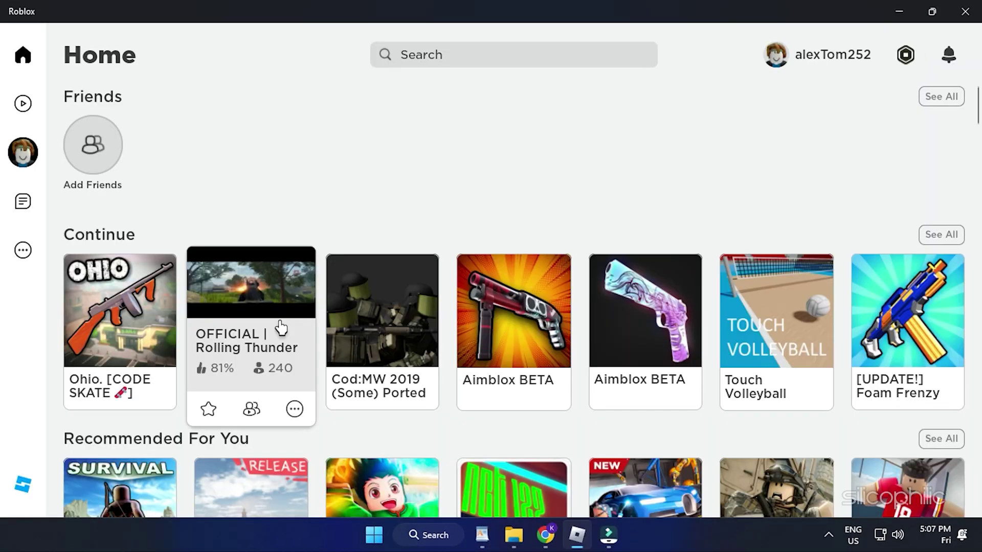
Join an OFFICIAL | Rolling Thunder server and briefly fire and reload to test the connection
{"action": "left_click", "coordinate": [281, 329]}
{"action": "left_click", "coordinate": [318, 424]}
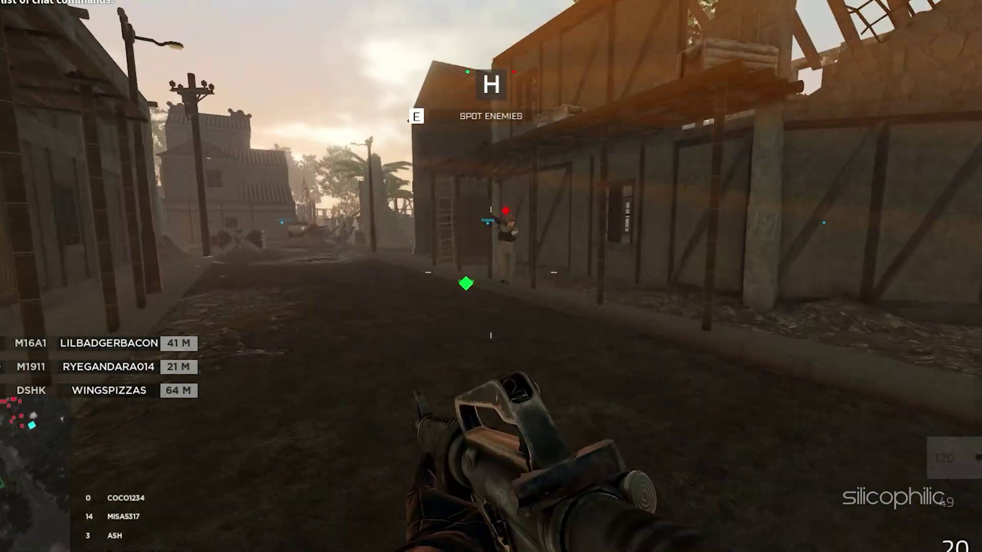
{"action": "left_click", "coordinate": [491, 276]}
{"action": "left_click", "coordinate": [491, 276]}
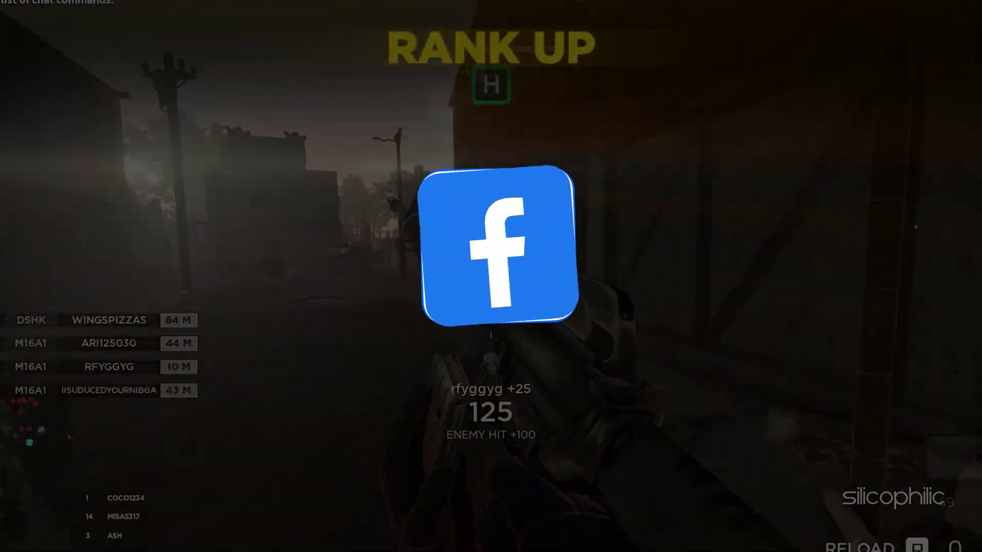
{"action": "key", "text": "r"}
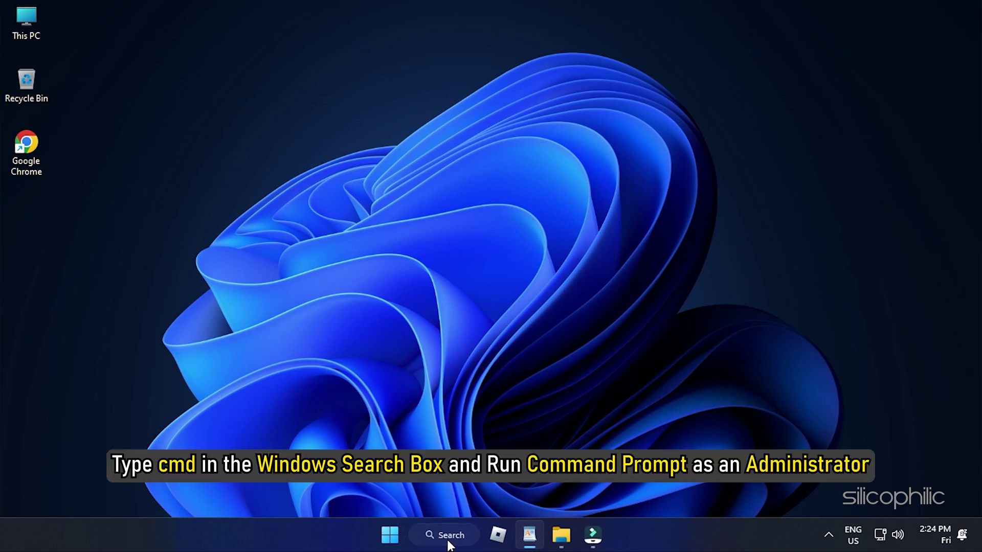
Search for cmd and launch Command Prompt as administrator
{"action": "left_click", "coordinate": [447, 545]}
{"action": "type", "text": "cmd"}
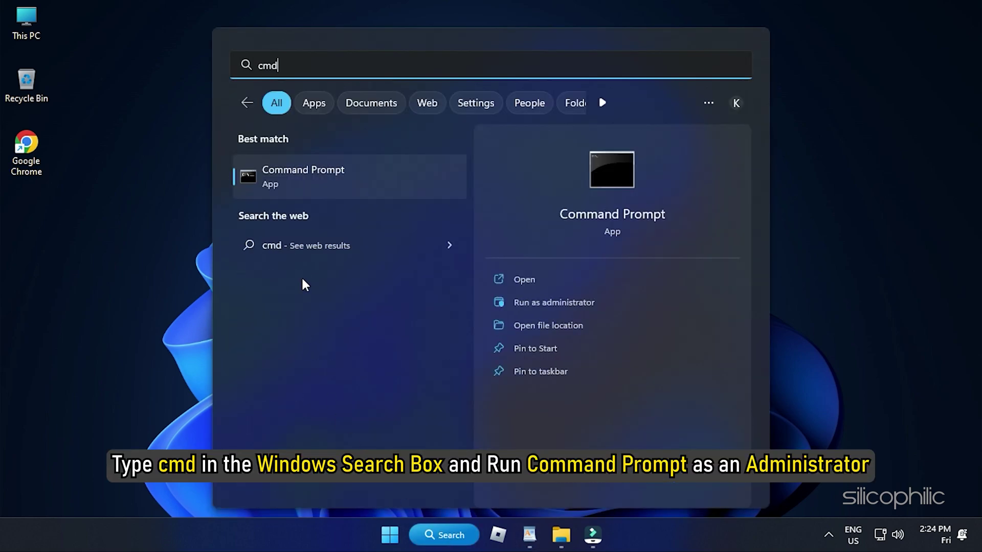
{"action": "right_click", "coordinate": [323, 177]}
{"action": "left_click", "coordinate": [431, 202]}
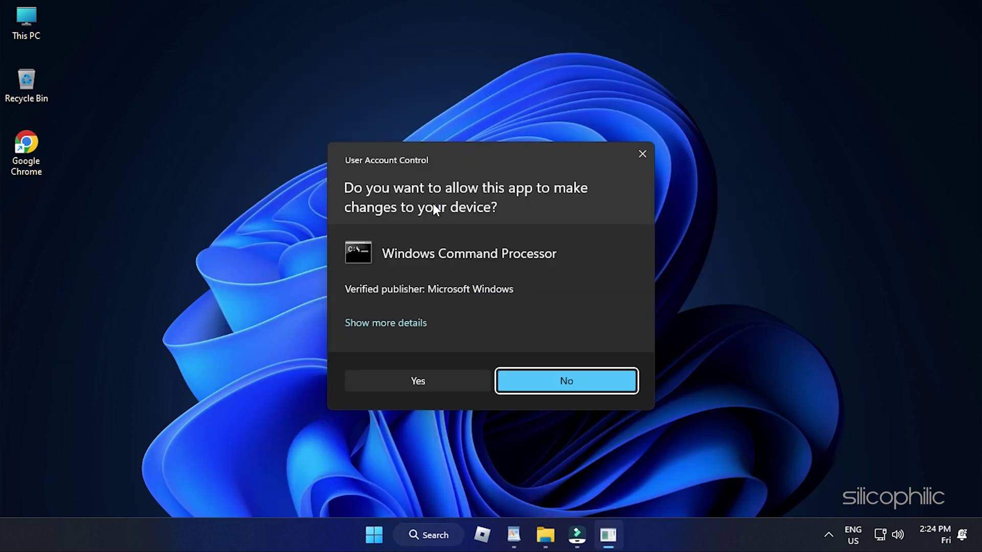
{"action": "left_click", "coordinate": [443, 379]}
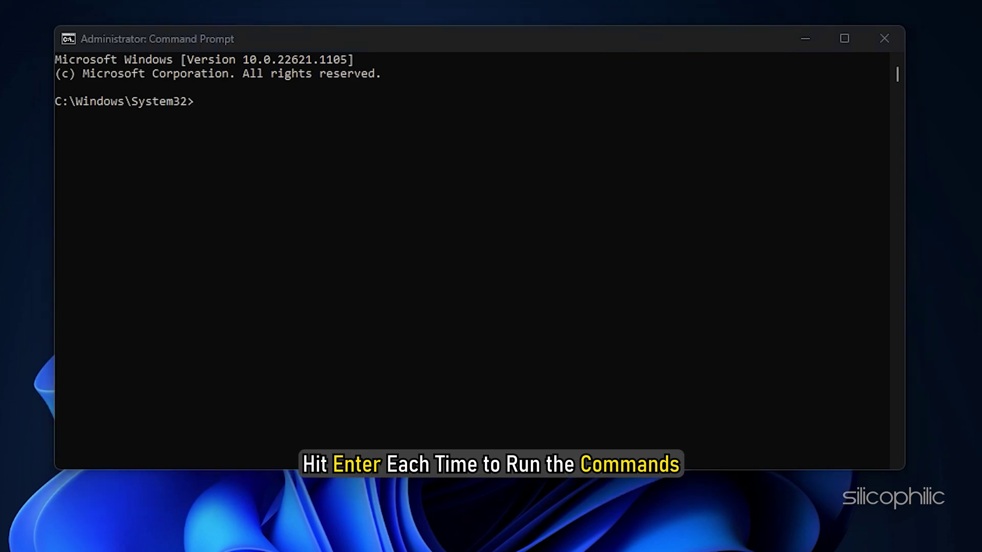
Run ipconfig /flushdns, ipconfig /release and ipconfig /renew
{"action": "right_click", "coordinate": [328, 257]}
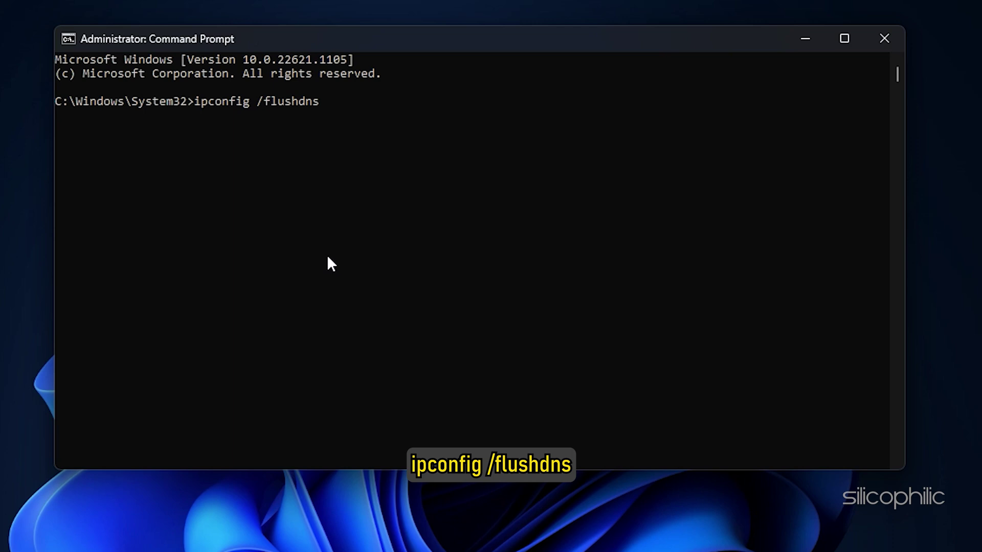
{"action": "key", "text": "Return"}
{"action": "type", "text": "ipconfig /release"}
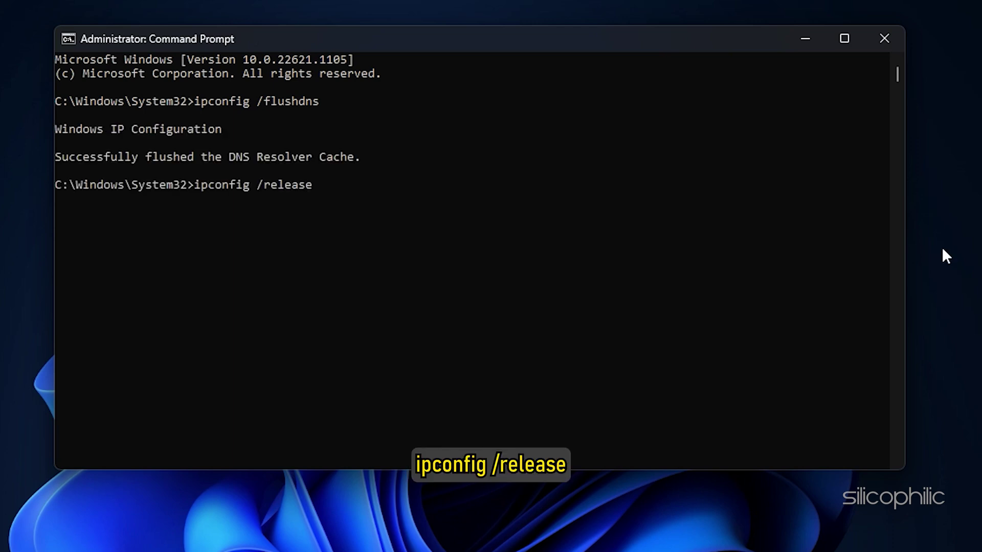
{"action": "key", "text": "Return"}
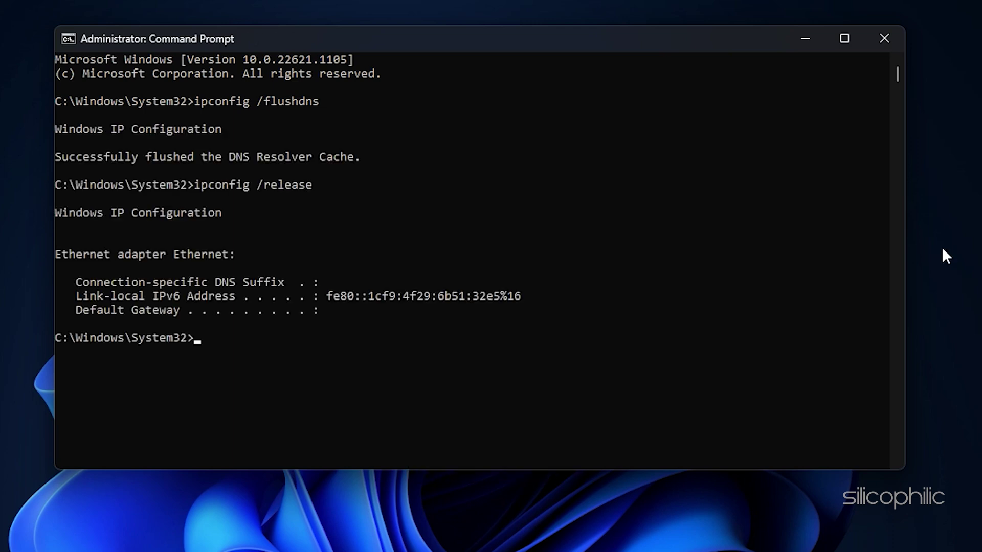
{"action": "type", "text": "ipconfig /renew"}
{"action": "key", "text": "Return"}
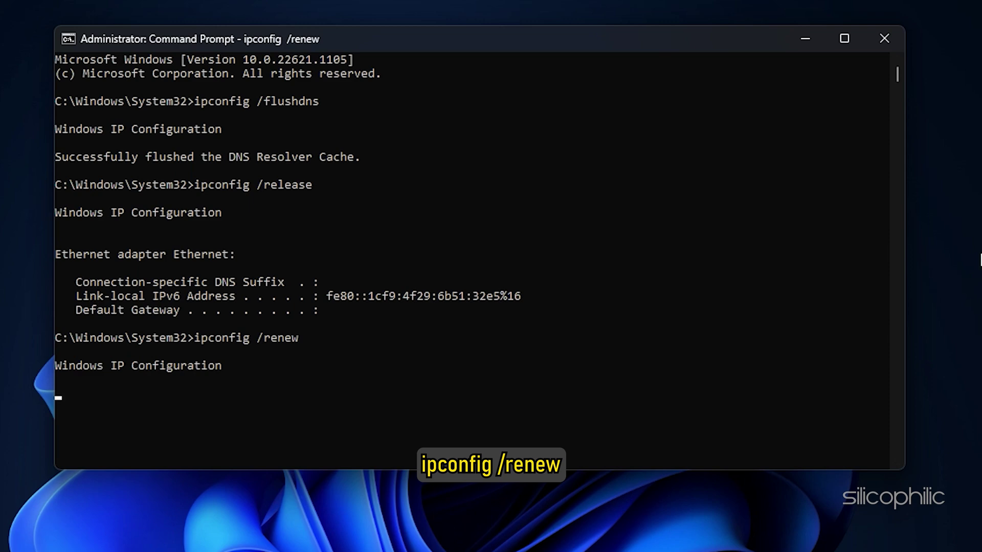
{"action": "key", "text": "Return"}
Run netsh int ip reset and netsh winsock reset
{"action": "type", "text": "netsh int ip reset"}
{"action": "key", "text": "Return"}
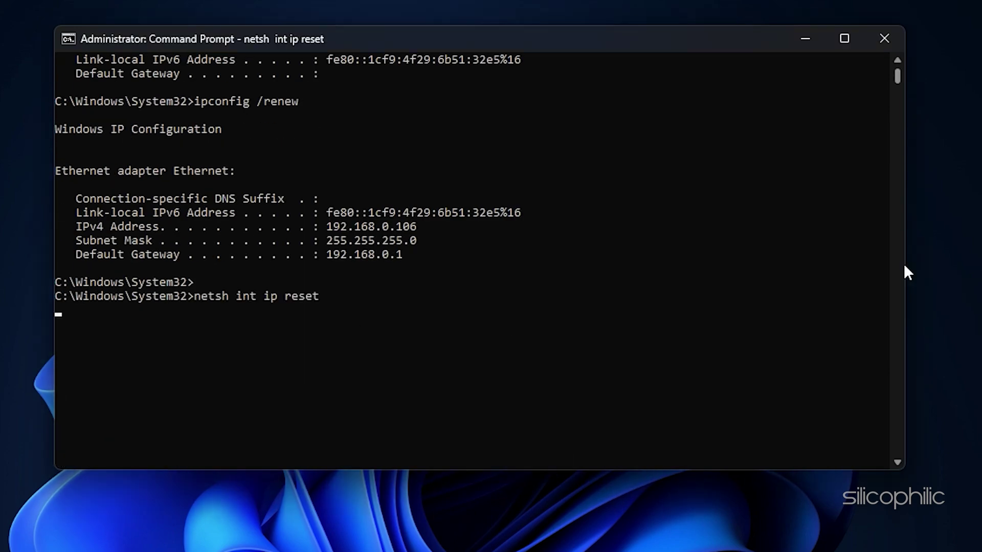
{"action": "scroll", "coordinate": [638, 284], "scroll_direction": "down", "scroll_amount": 1}
{"action": "type", "text": "netsh winsock reset"}
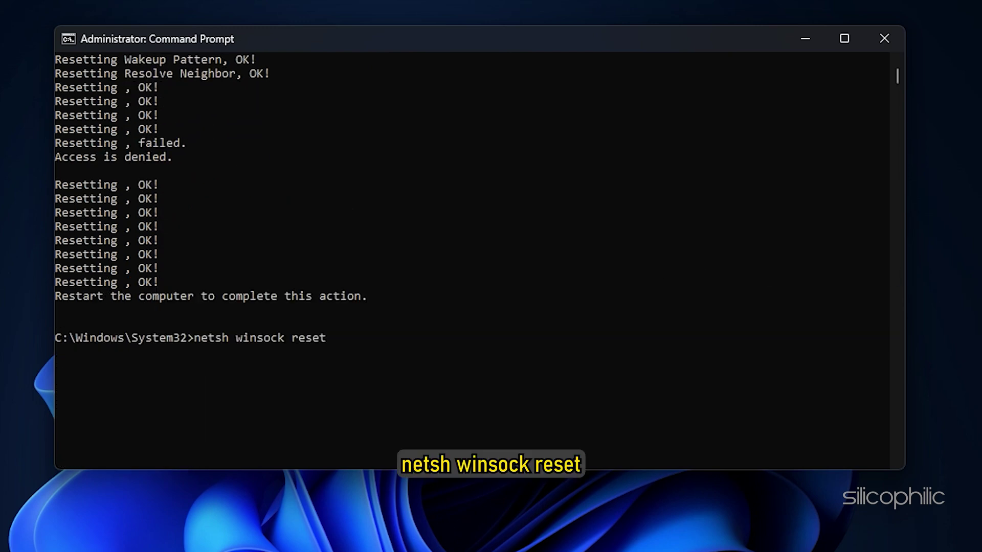
{"action": "key", "text": "Return"}
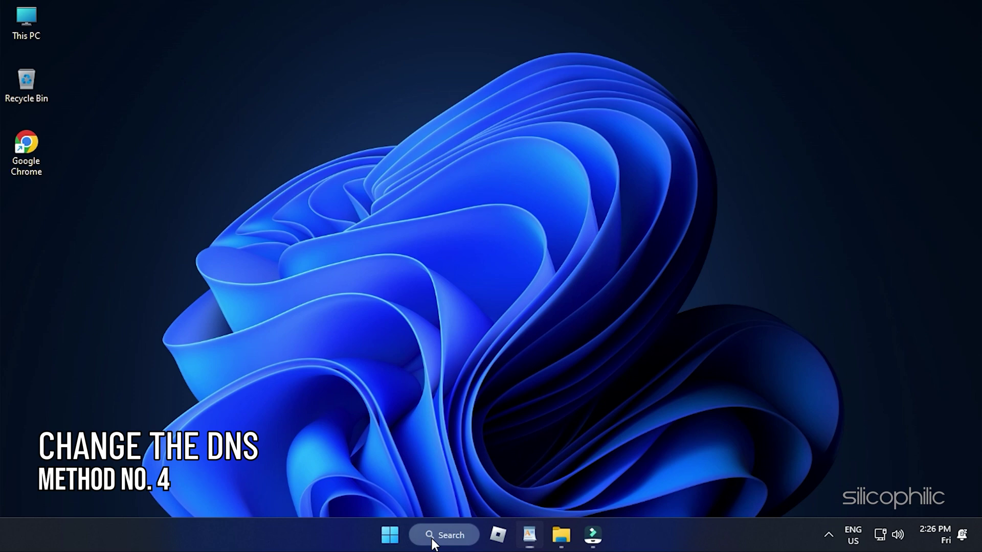
Open Control Panel and set View by to Large icons
{"action": "left_click", "coordinate": [432, 535]}
{"action": "type", "text": "cont"}
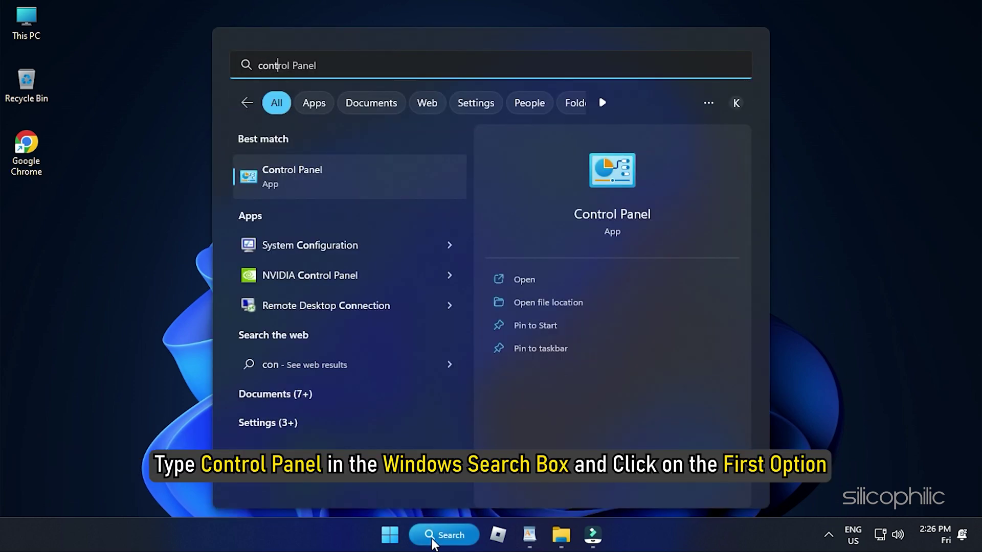
{"action": "type", "text": "rol Panelrol"}
{"action": "key", "text": "Tab"}
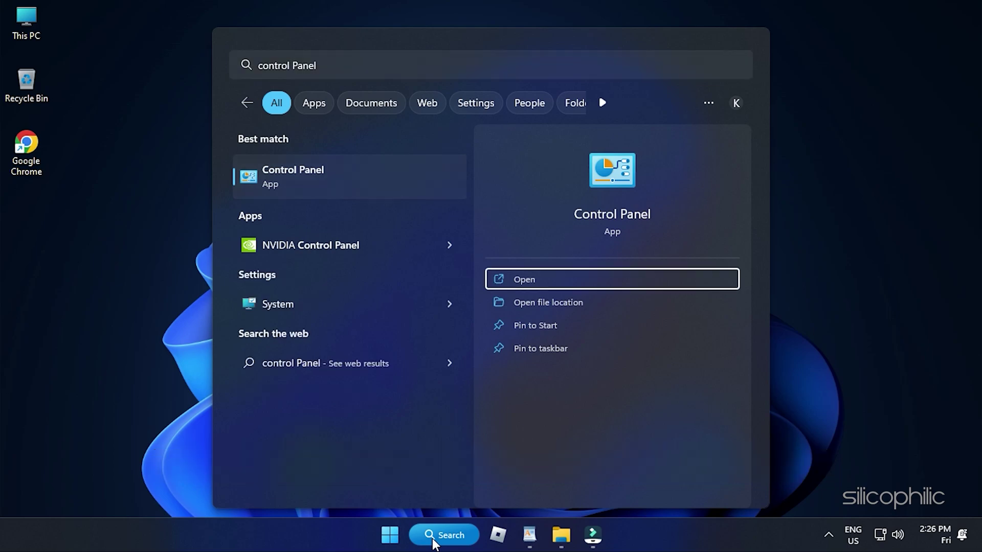
{"action": "left_click", "coordinate": [350, 186]}
{"action": "left_click", "coordinate": [760, 125]}
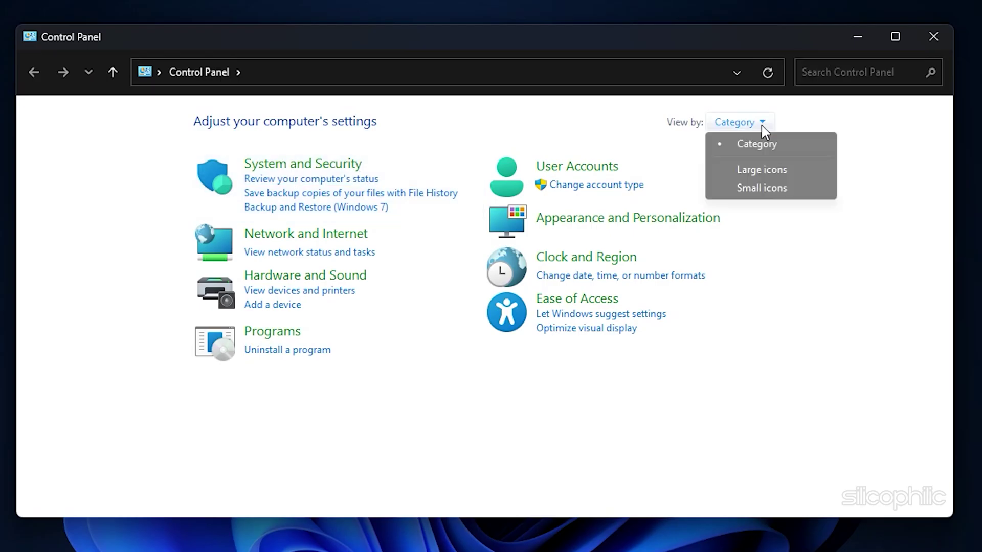
{"action": "left_click", "coordinate": [777, 170]}
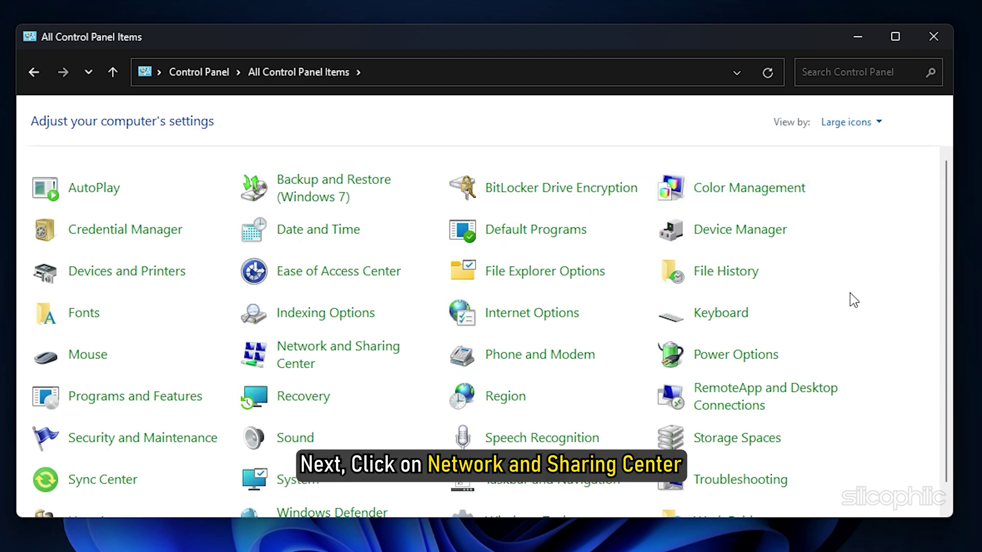
Go through Network and Sharing Center to Network Connections and right-click the Ethernet adapter
{"action": "left_click", "coordinate": [370, 356]}
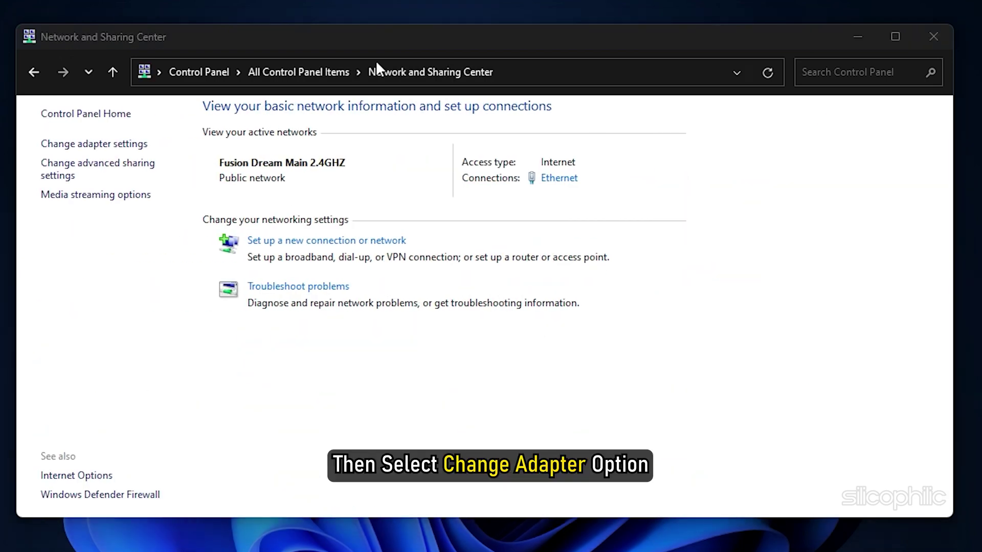
{"action": "left_click", "coordinate": [74, 149]}
{"action": "right_click", "coordinate": [129, 175]}
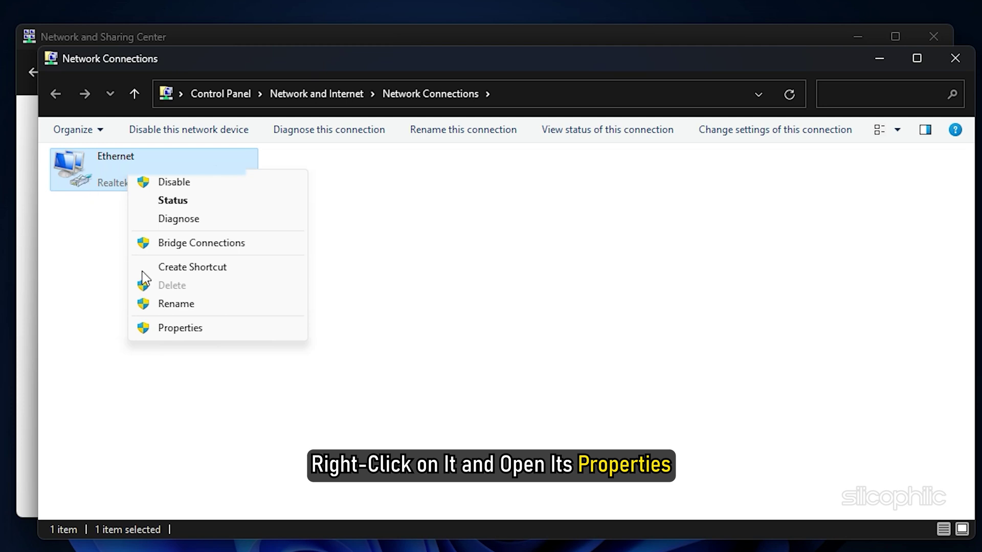
Set Ethernet's IPv4 DNS servers to 8.8.8.8 and 8.8.4.4
{"action": "left_click", "coordinate": [172, 329]}
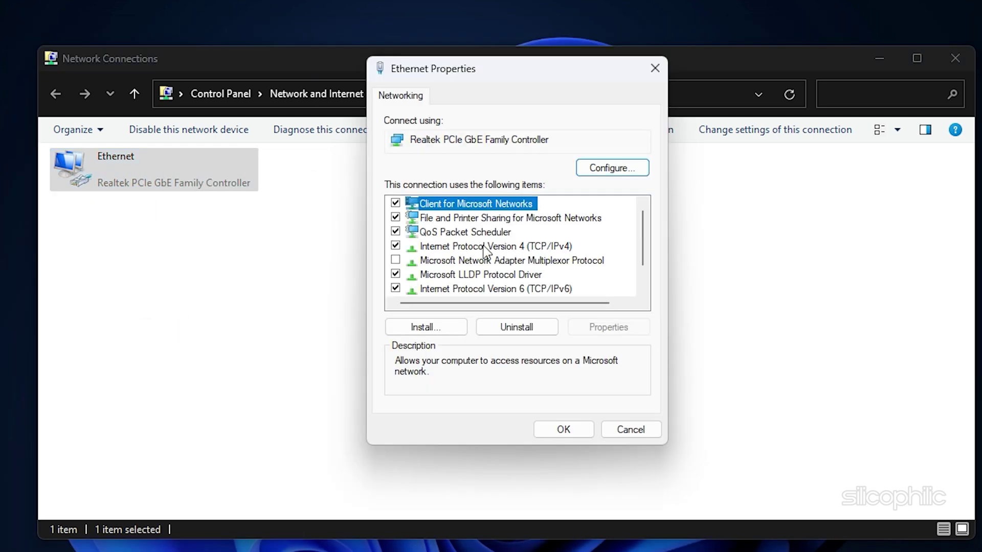
{"action": "left_click", "coordinate": [450, 246]}
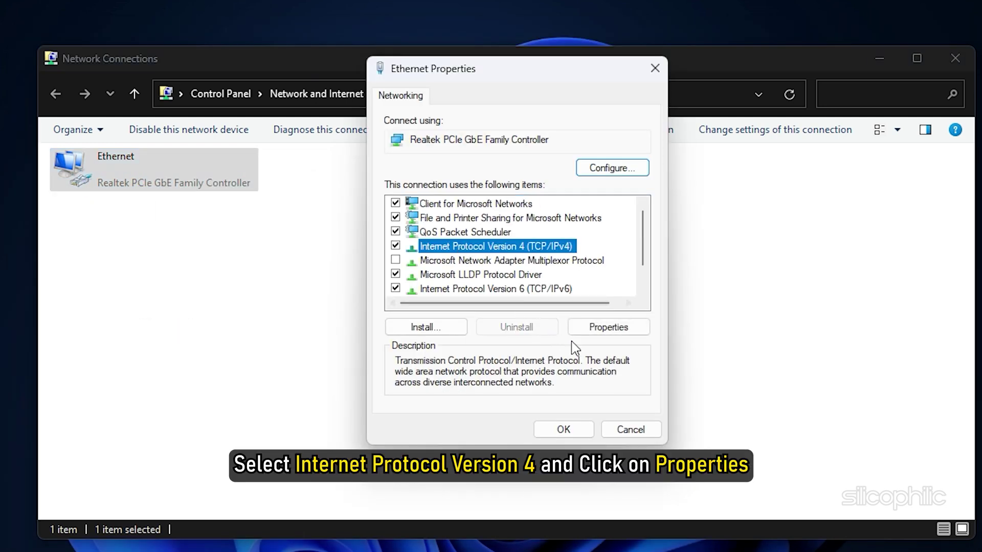
{"action": "left_click", "coordinate": [603, 330]}
{"action": "left_click", "coordinate": [596, 390]}
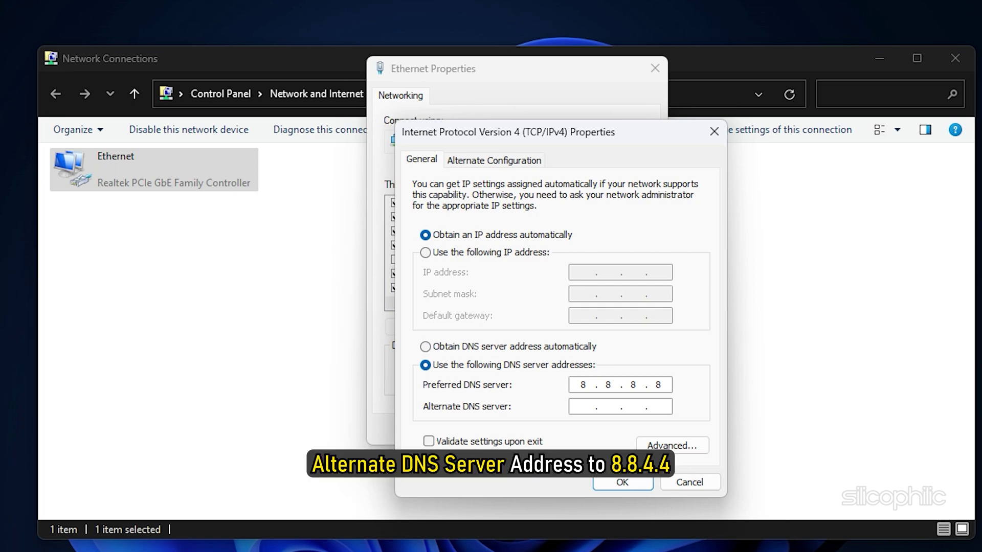
{"action": "type", "text": ".8.4.4"}
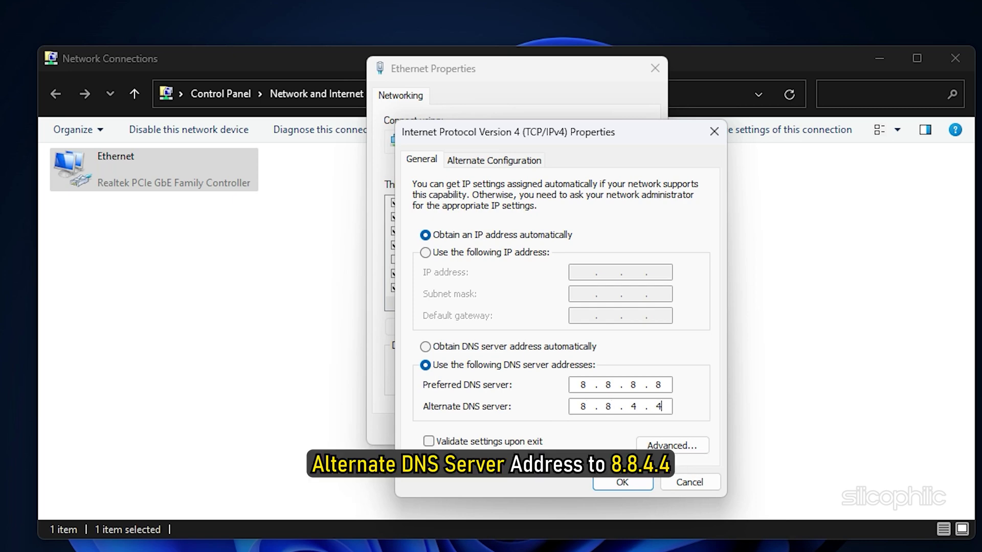
{"action": "left_click", "coordinate": [626, 487]}
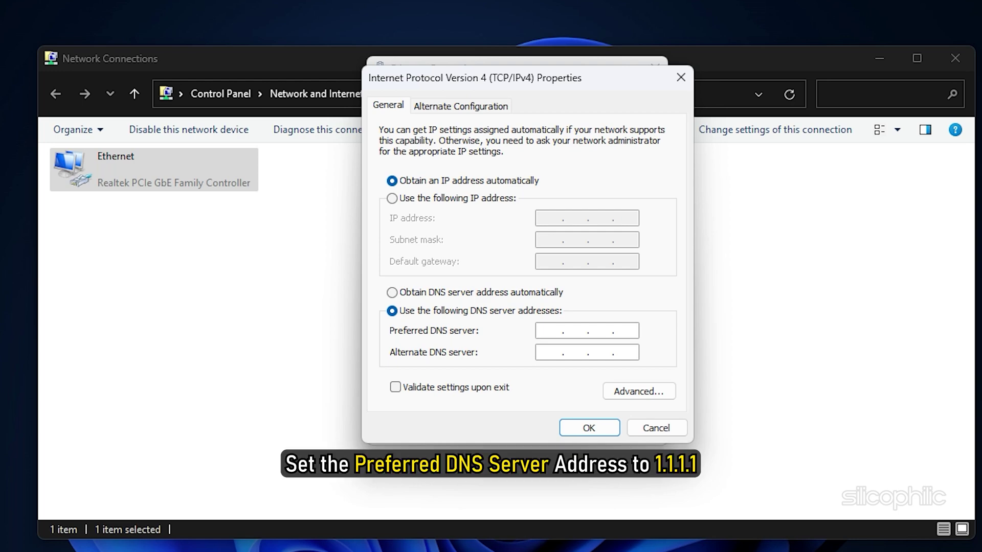
Change the IPv4 DNS servers to 1.1.1.1 and 1.0.0.1 and close the network windows
{"action": "type", "text": "1.1.1.1"}
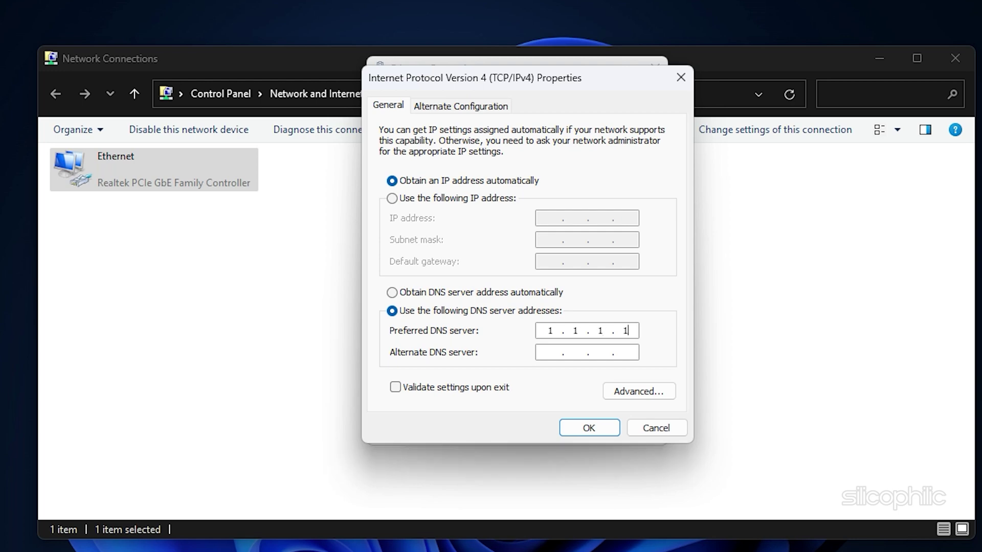
{"action": "left_click", "coordinate": [555, 360]}
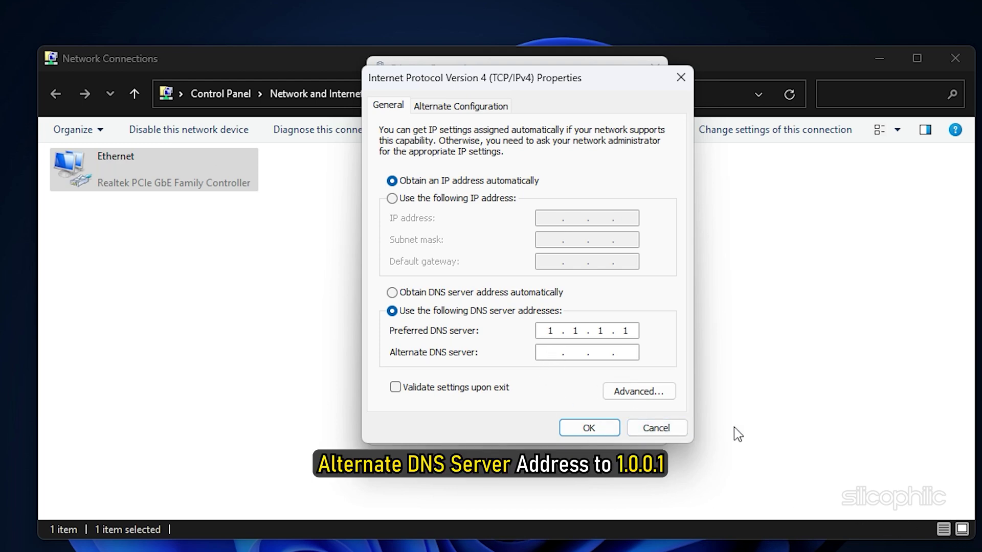
{"action": "type", "text": "1.0.0.1"}
{"action": "left_click", "coordinate": [589, 428]}
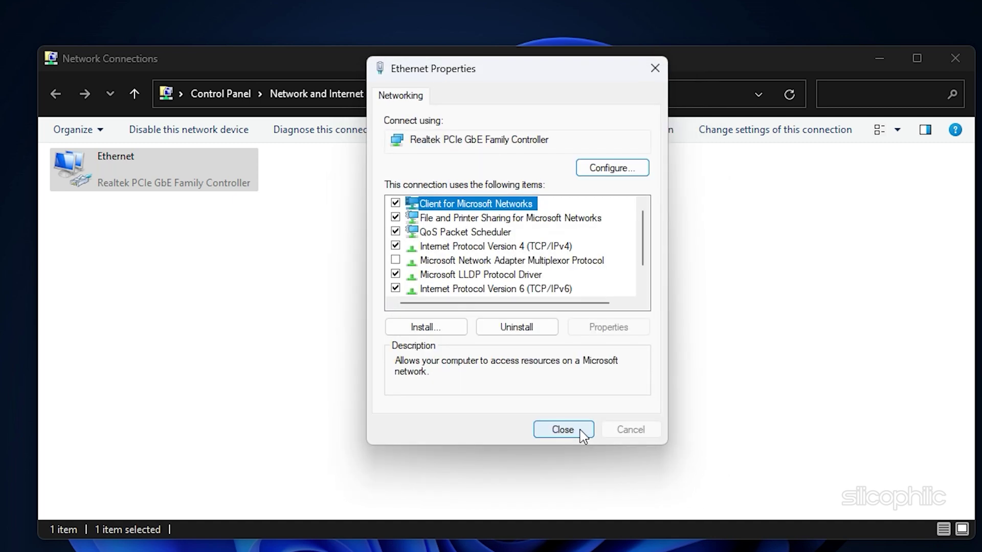
{"action": "left_click", "coordinate": [655, 68]}
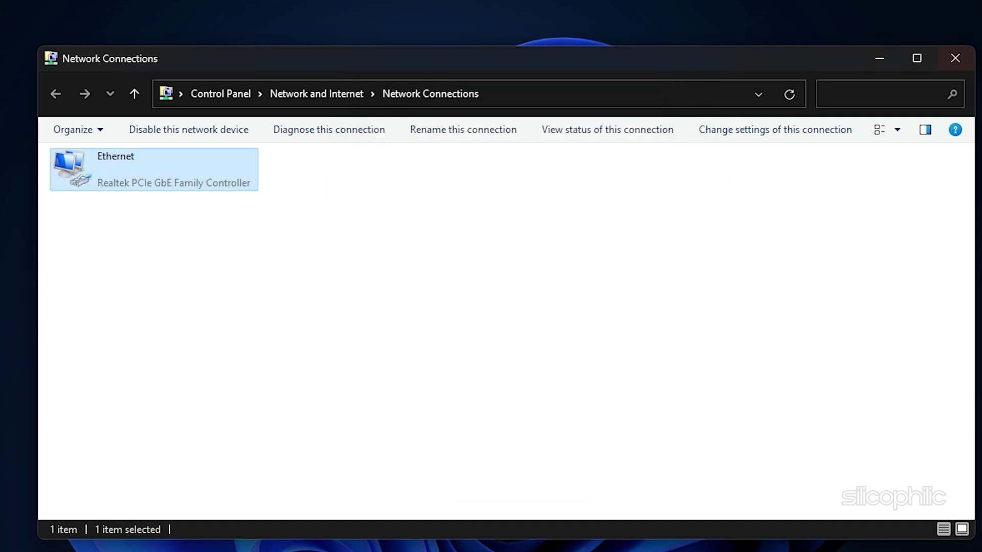
{"action": "left_click", "coordinate": [955, 60]}
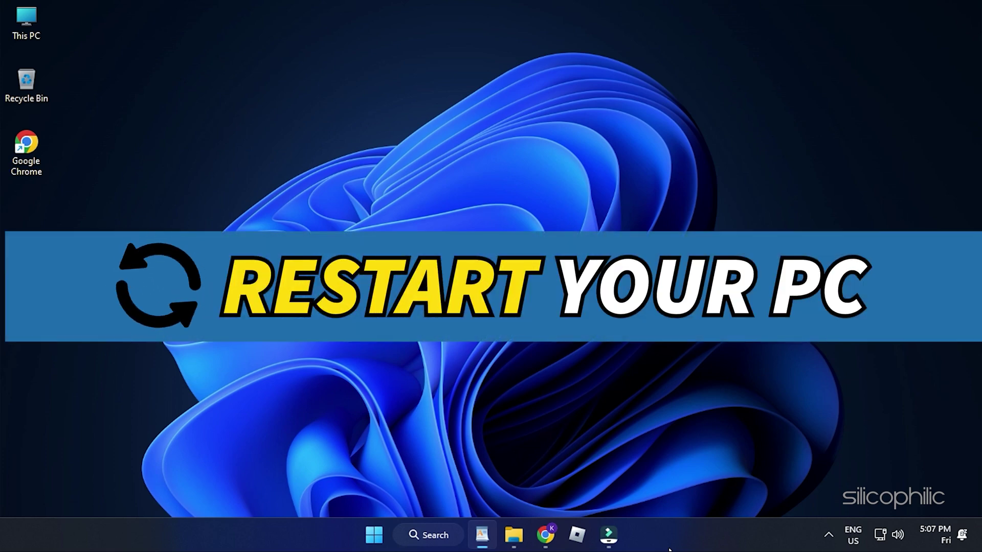